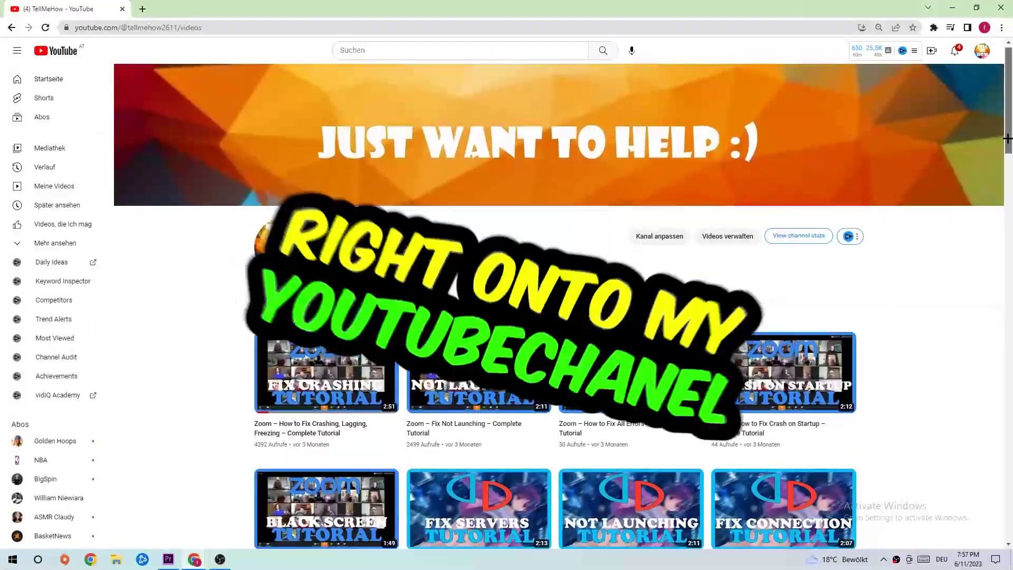
Step: Scroll down the YouTube channel page toward the video grid
scroll(1007, 139, down, 5)
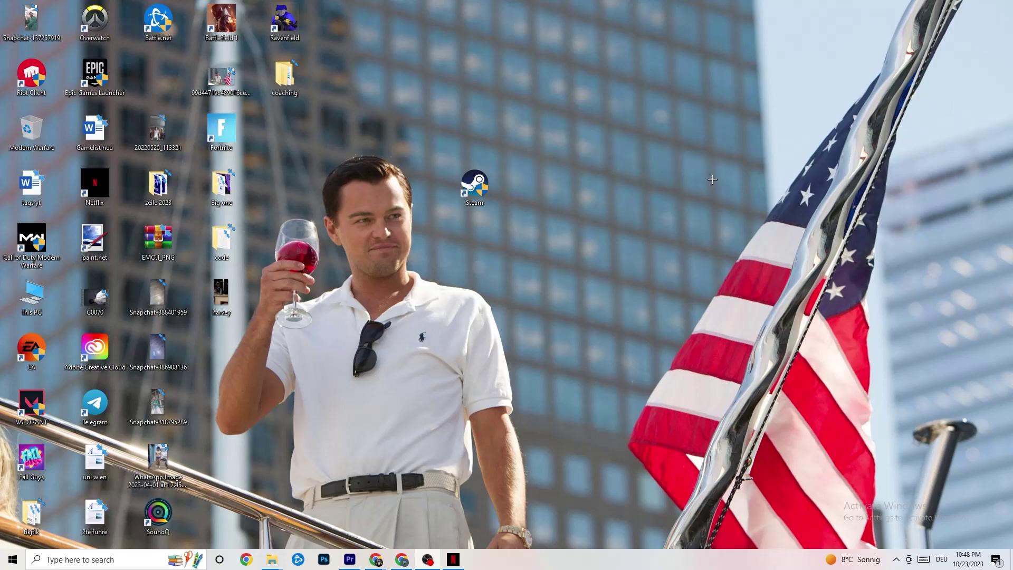
Step: Open Settings from Start and go to Update & Security's Windows Update page
click(13, 561)
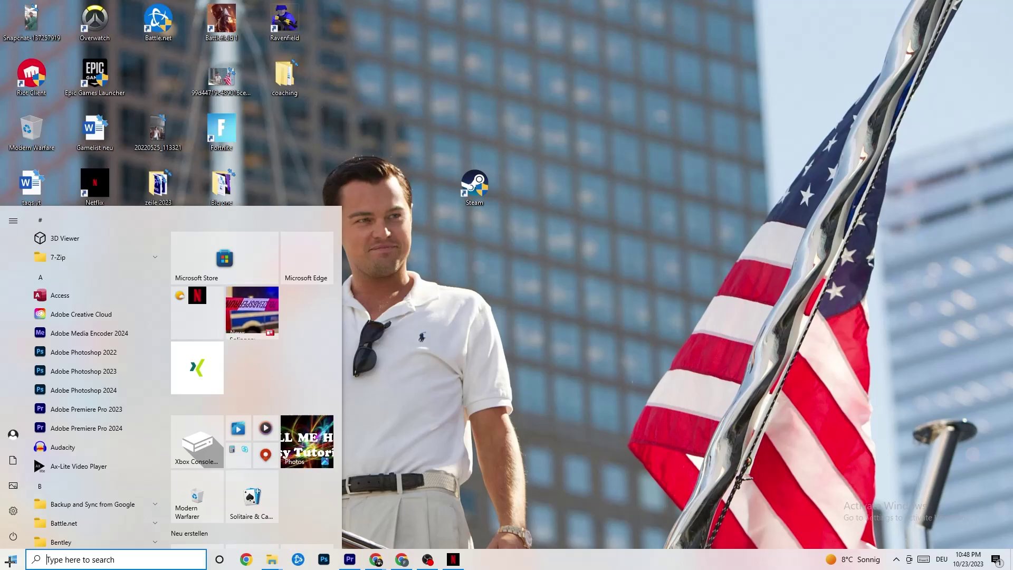
click(13, 511)
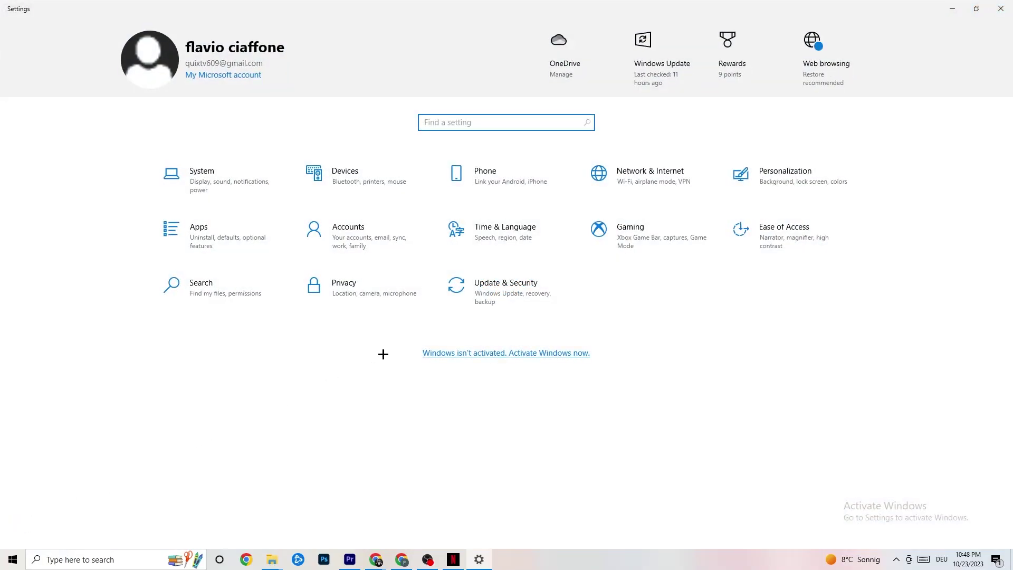
click(489, 304)
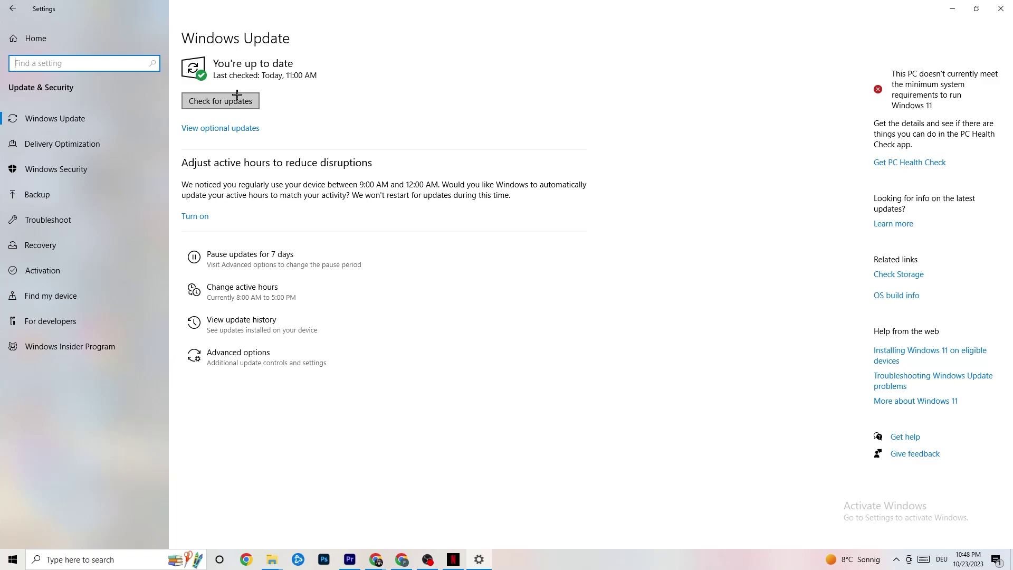
click(257, 68)
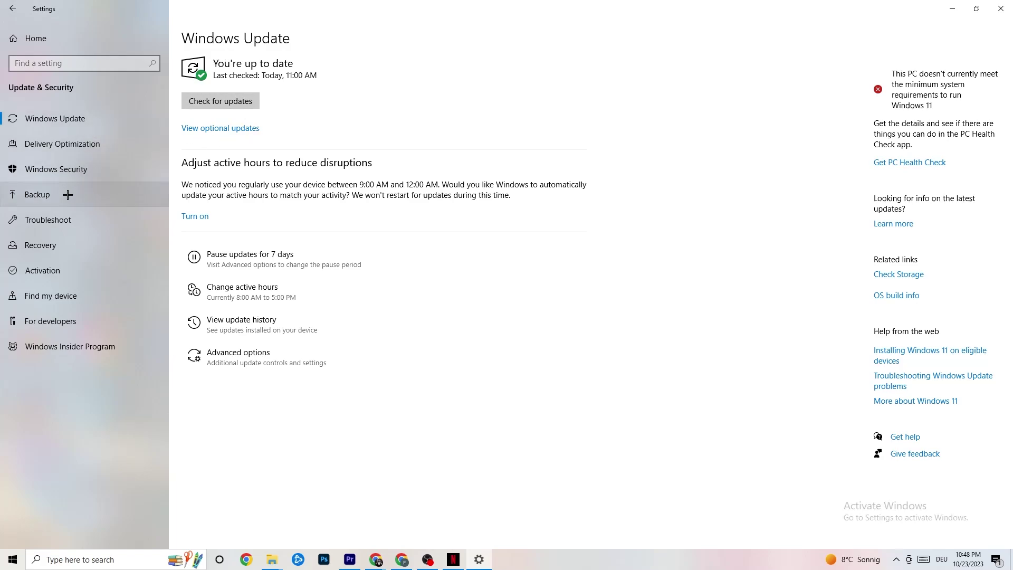
Step: View the Troubleshoot page, then minimize Settings to reveal the desktop
click(59, 221)
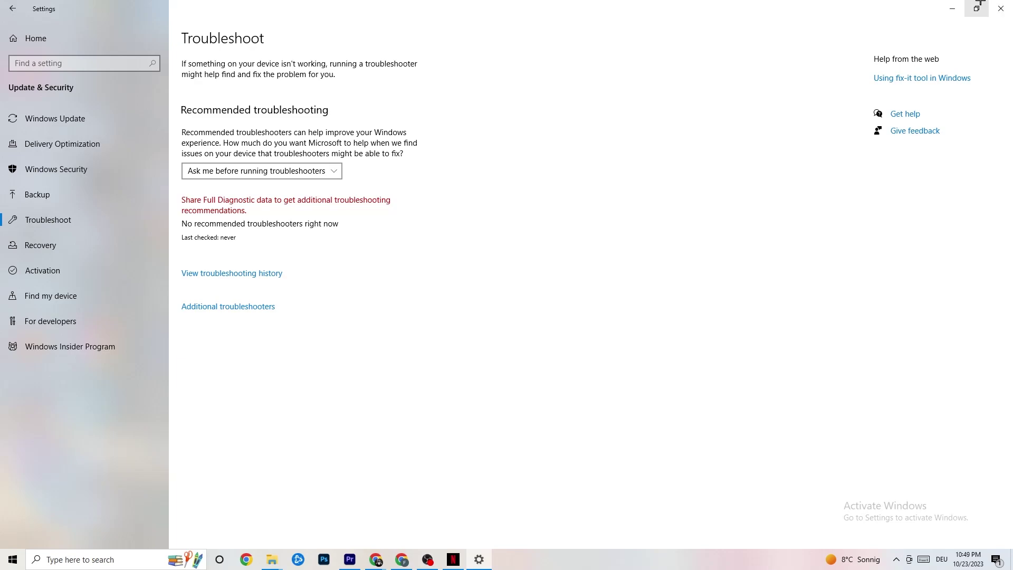
click(952, 8)
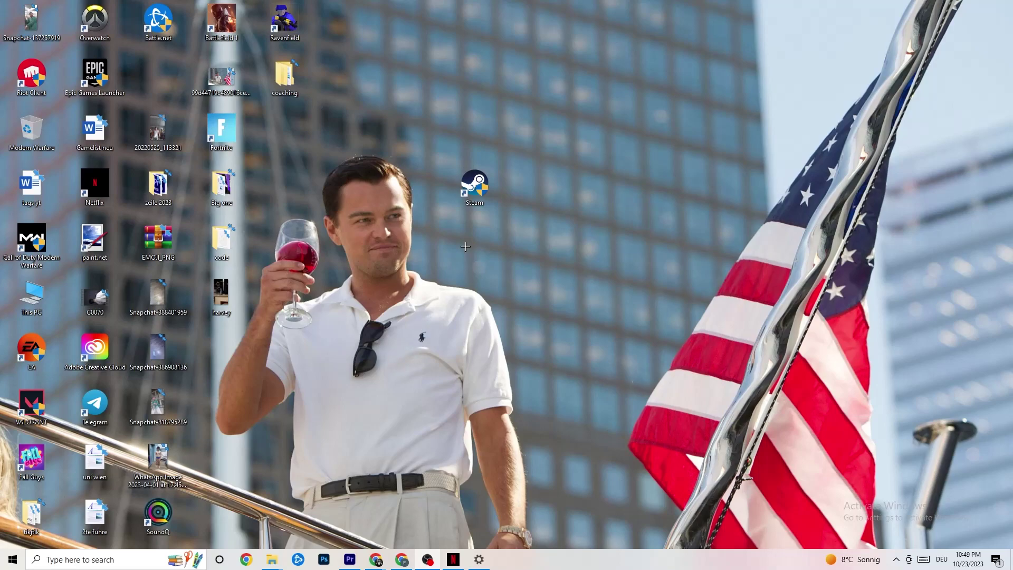
drag(473, 185, 449, 226)
drag(504, 186, 505, 241)
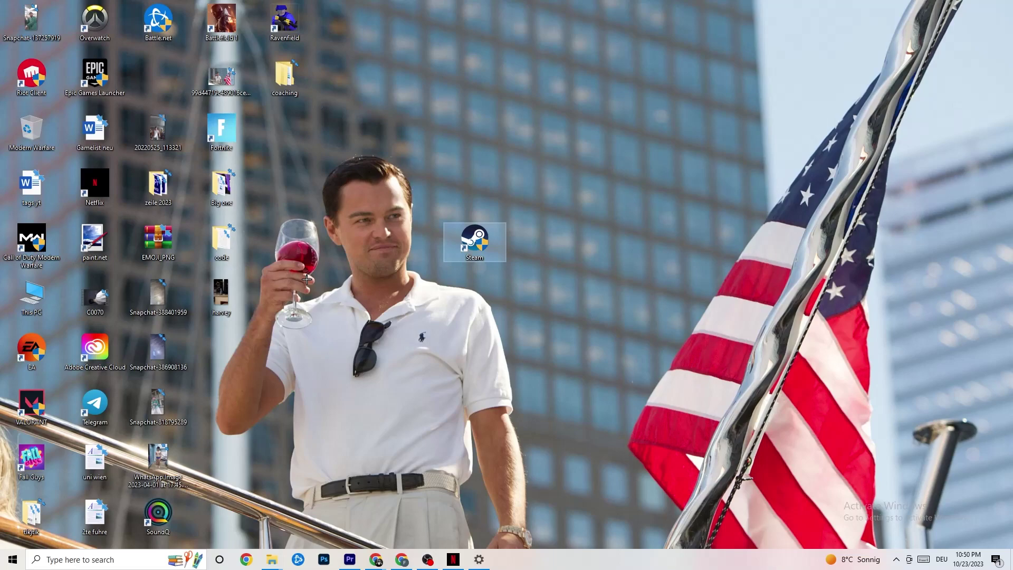
right_click(482, 240)
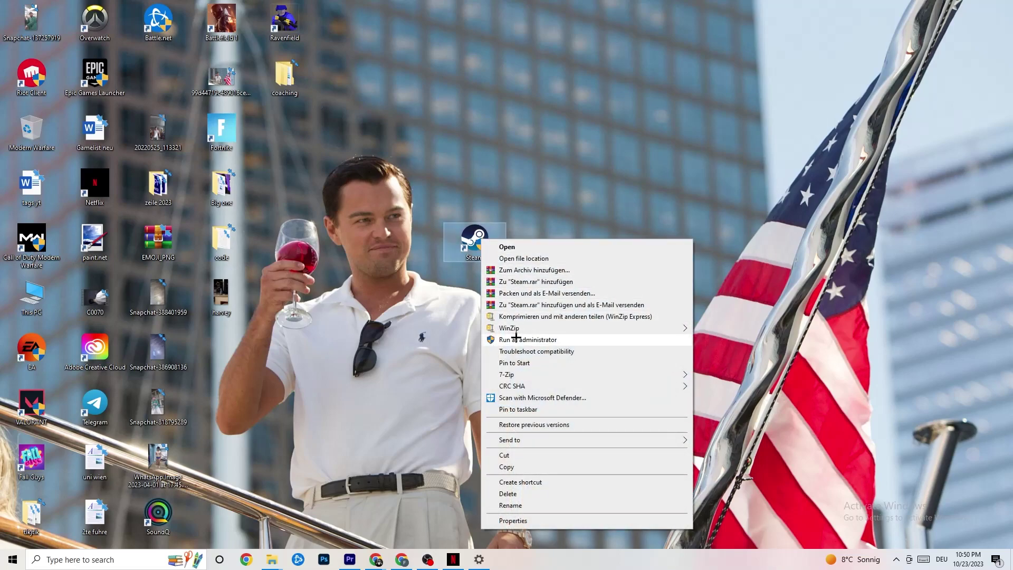
click(389, 319)
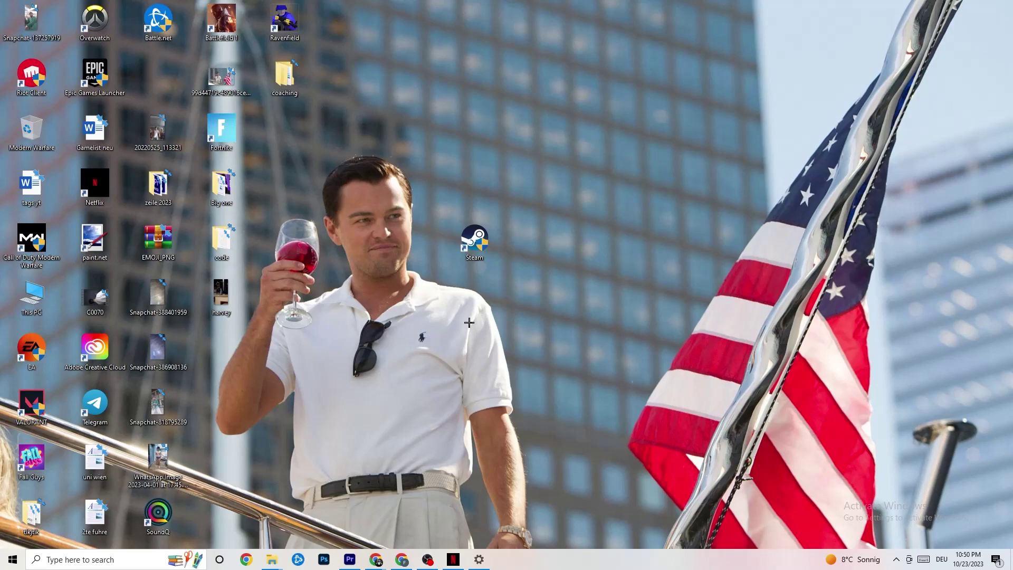
drag(478, 246, 466, 182)
Step: Set the Steam shortcut to run in Windows 8 compatibility mode as administrator
right_click(466, 181)
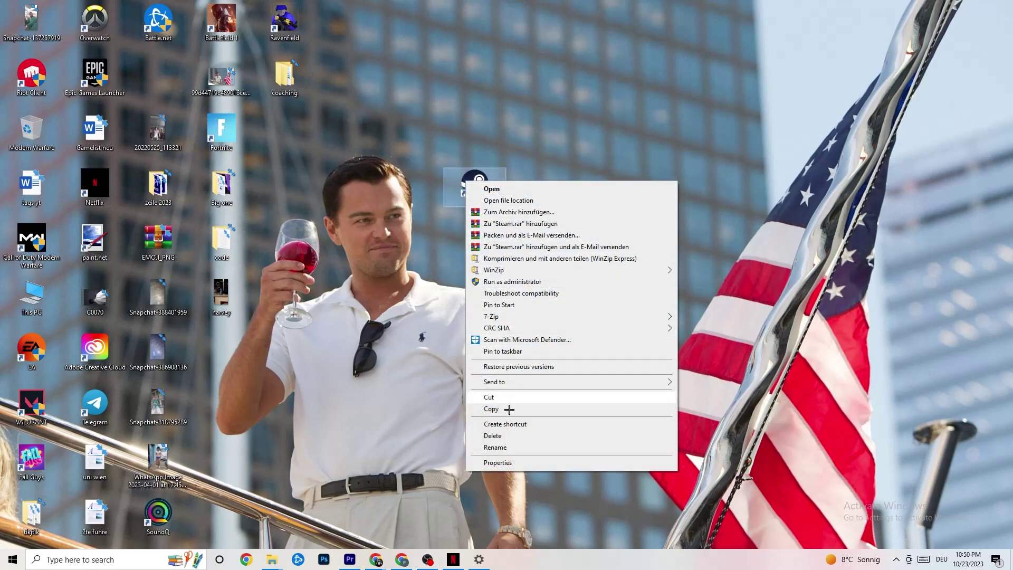
click(507, 463)
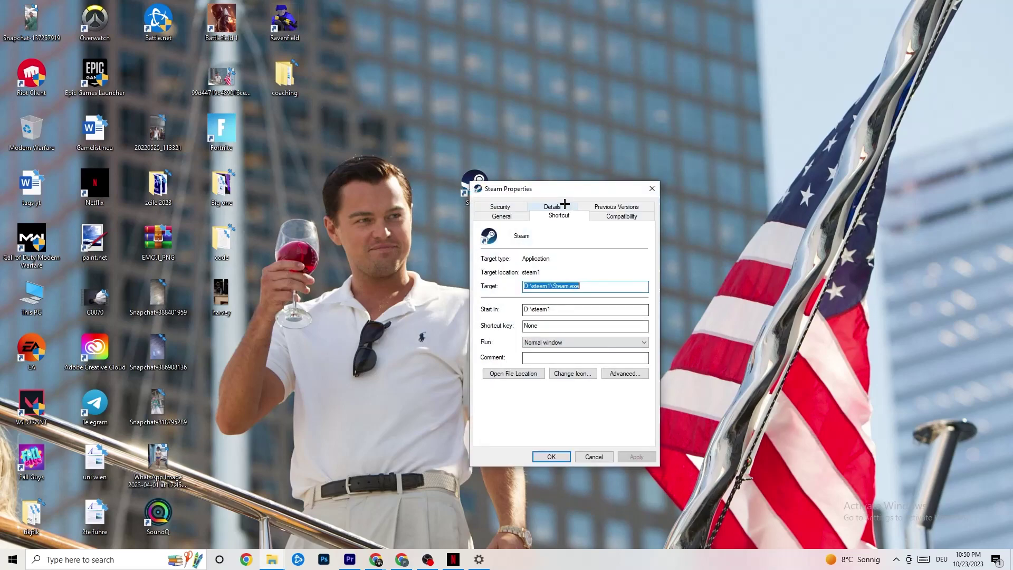
drag(551, 193, 493, 90)
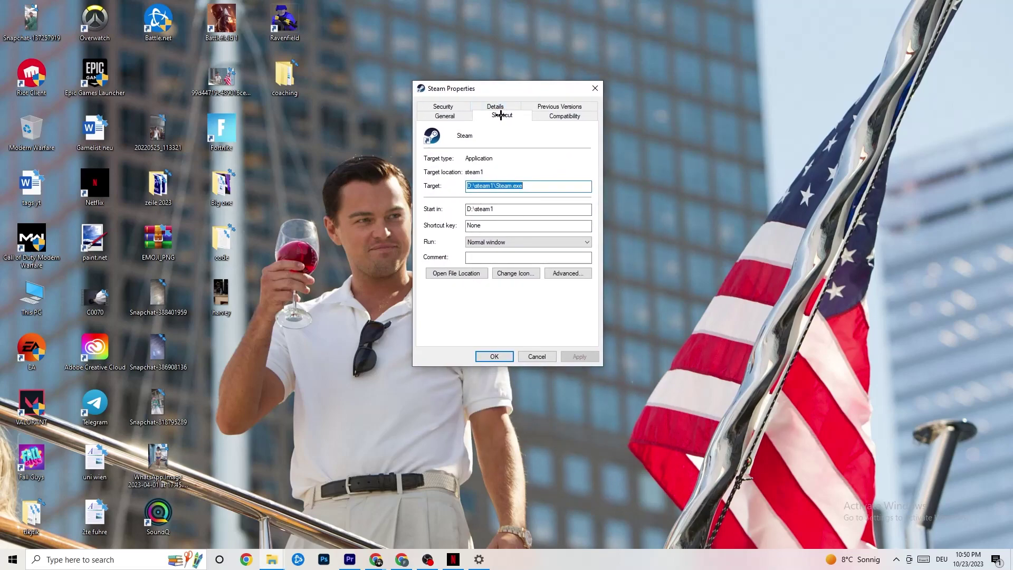
click(561, 116)
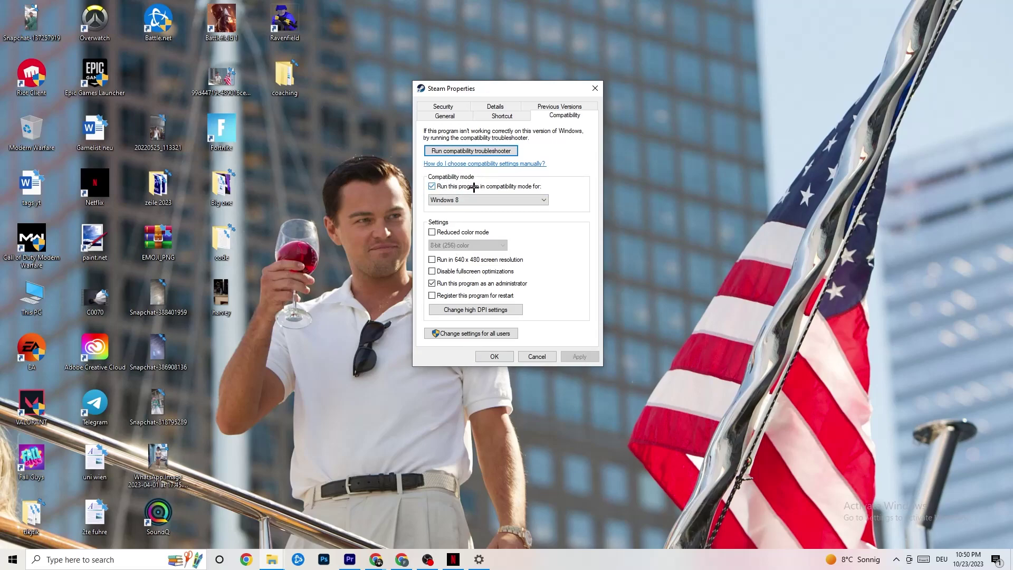
click(513, 198)
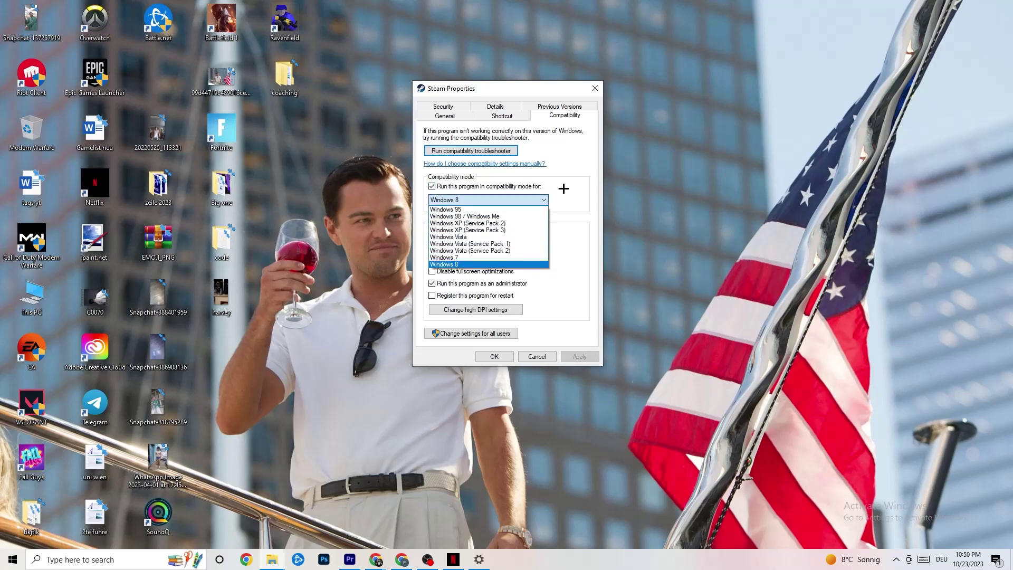
key(Escape)
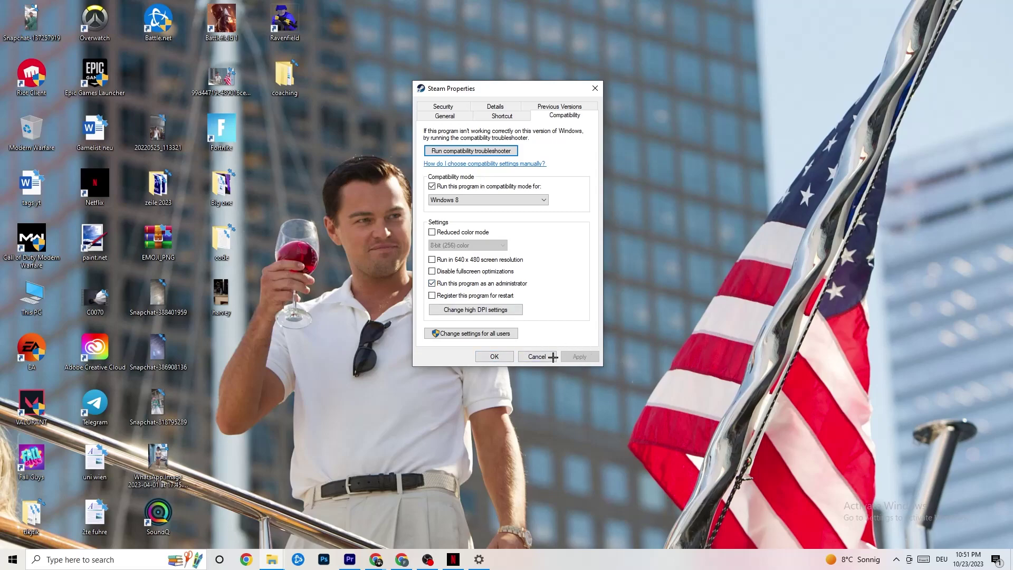
click(496, 358)
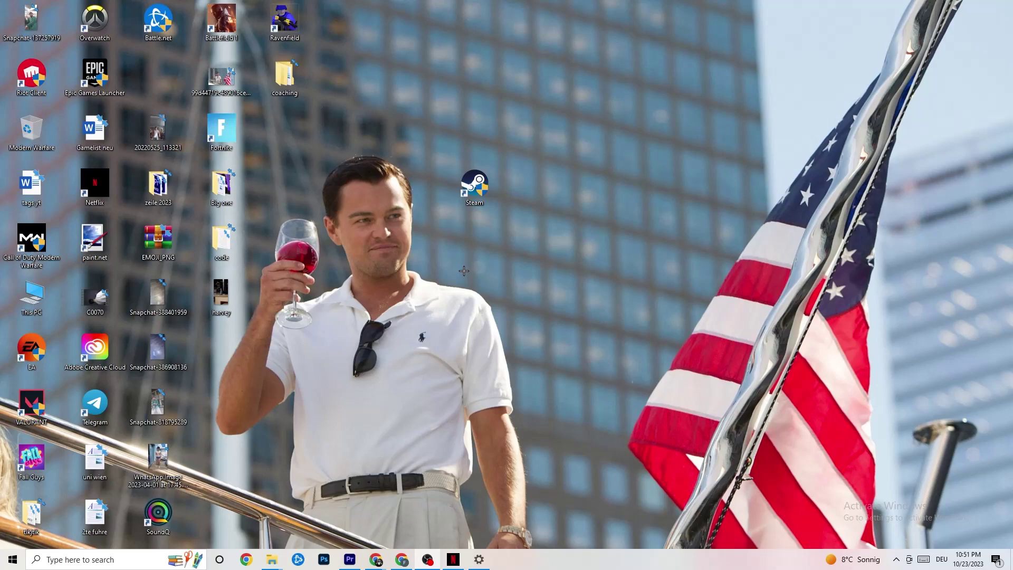
Step: Reopen the Steam shortcut's context menu and dismiss it without changes
click(474, 186)
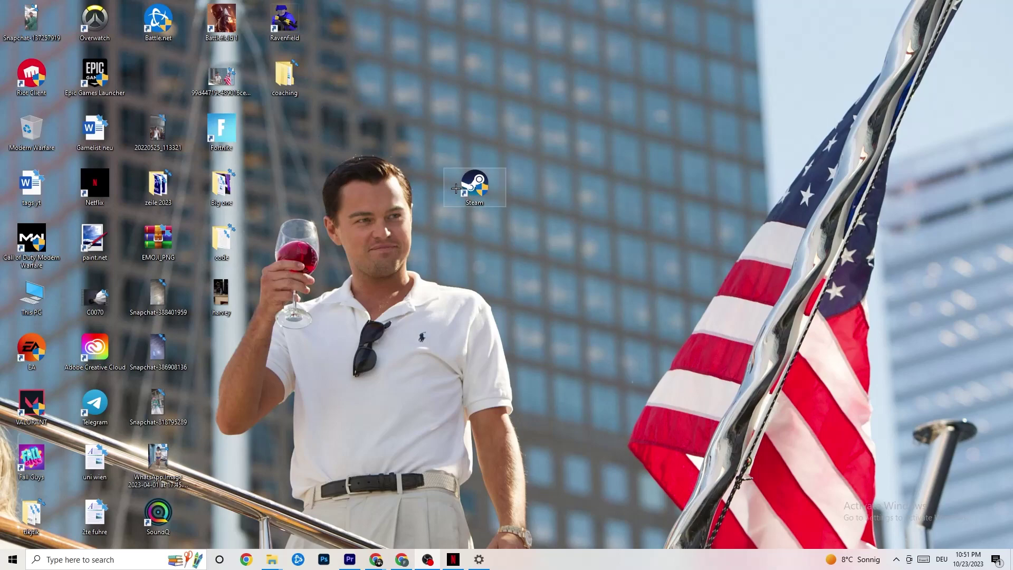
right_click(456, 188)
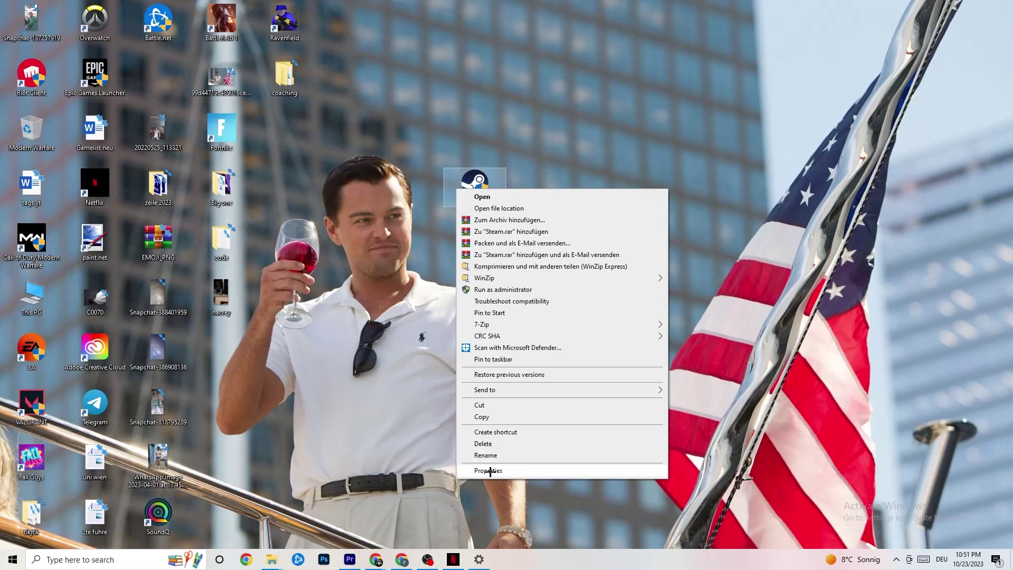
click(373, 232)
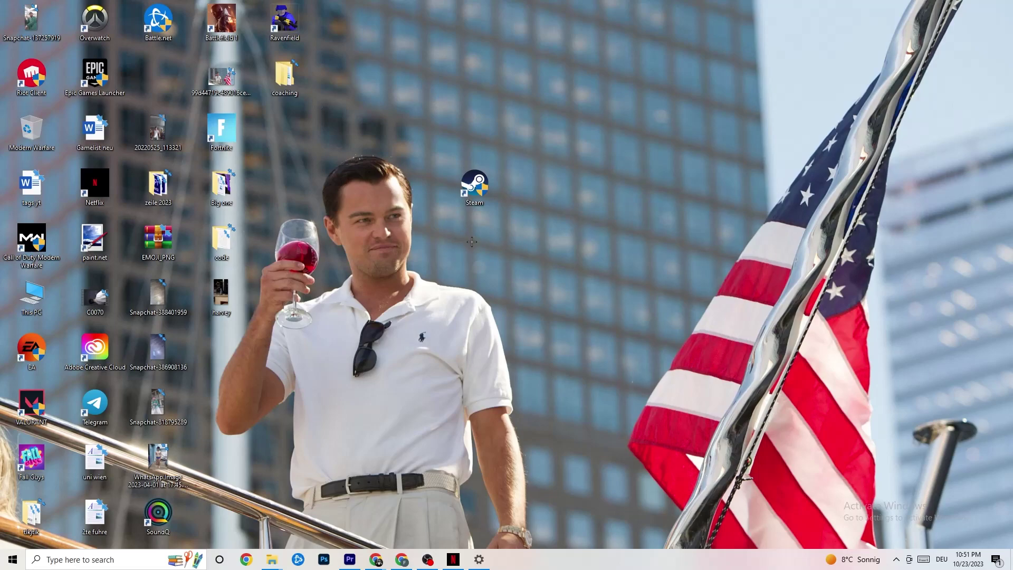
Step: Bring Settings back and go from Home to the System section
click(13, 560)
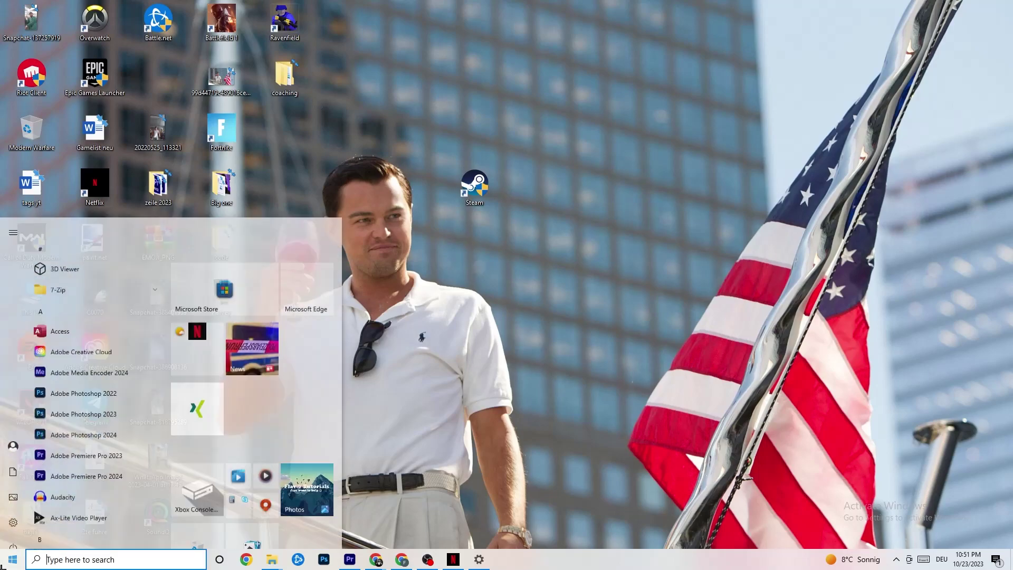
click(480, 559)
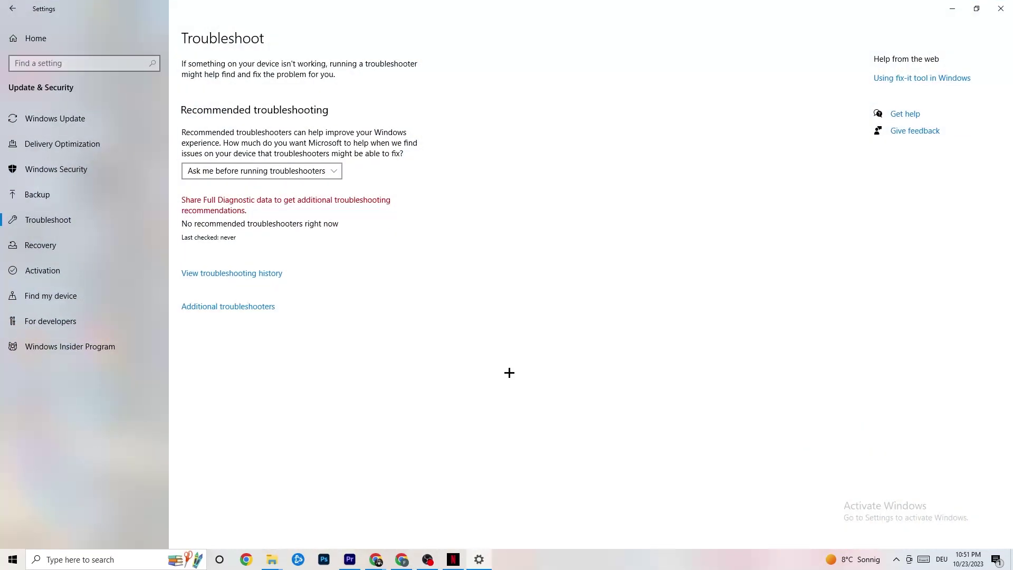
click(14, 34)
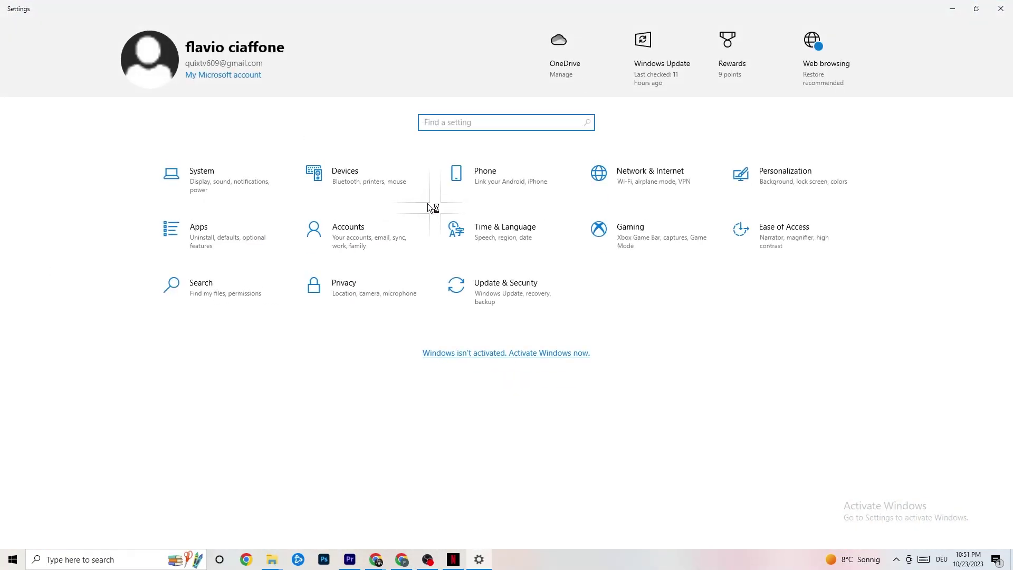
click(235, 190)
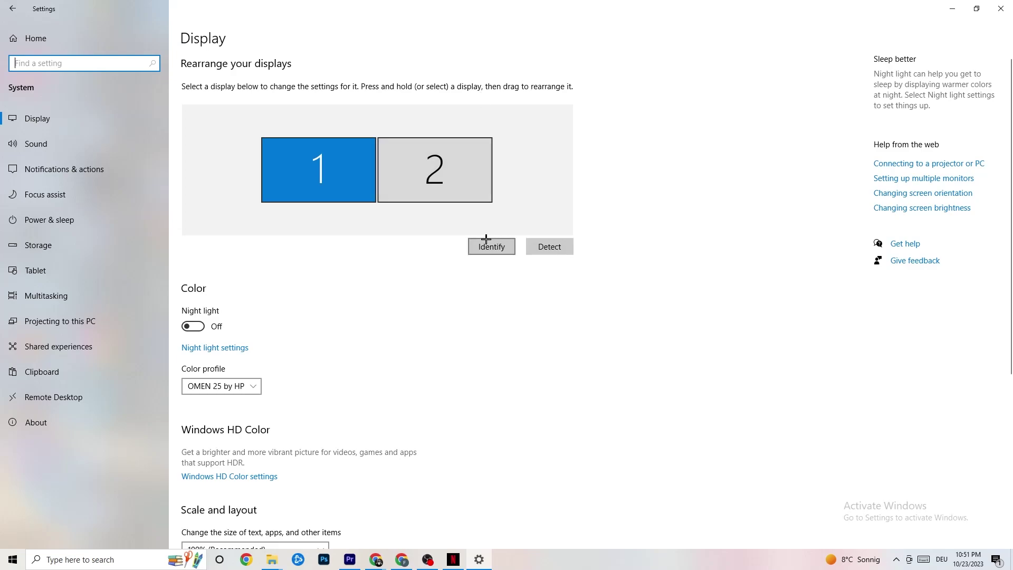
Step: Keep text and app scaling at 100%, then go to Power & sleep (screen off 10 min, sleep 30 min)
scroll(265, 236, down, 5)
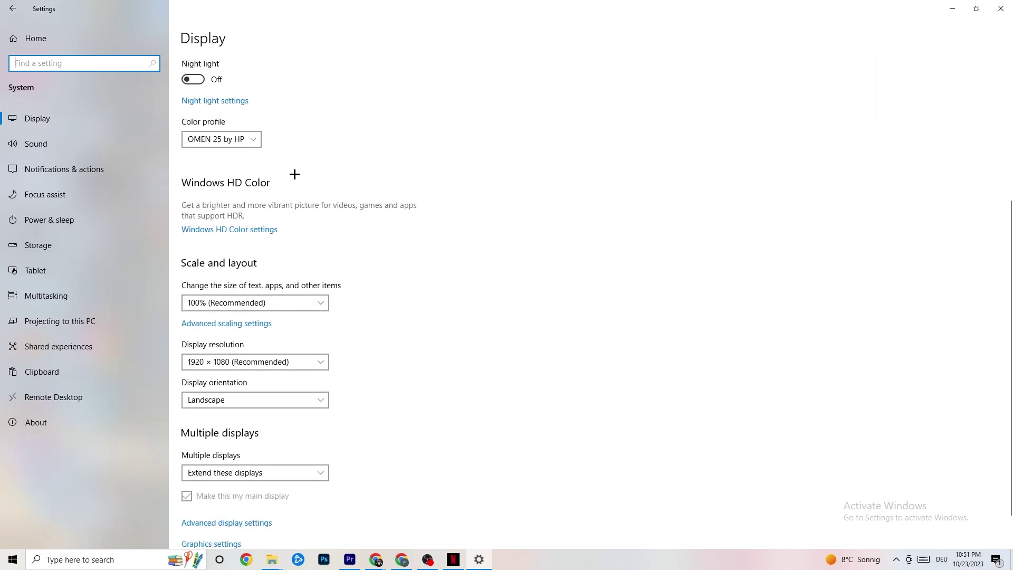
click(260, 262)
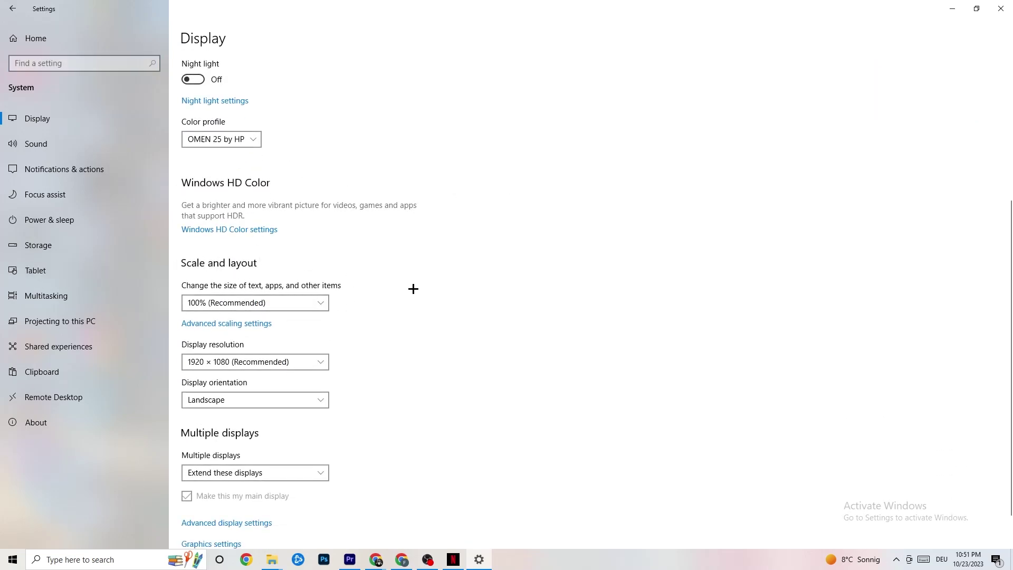
click(310, 297)
click(459, 260)
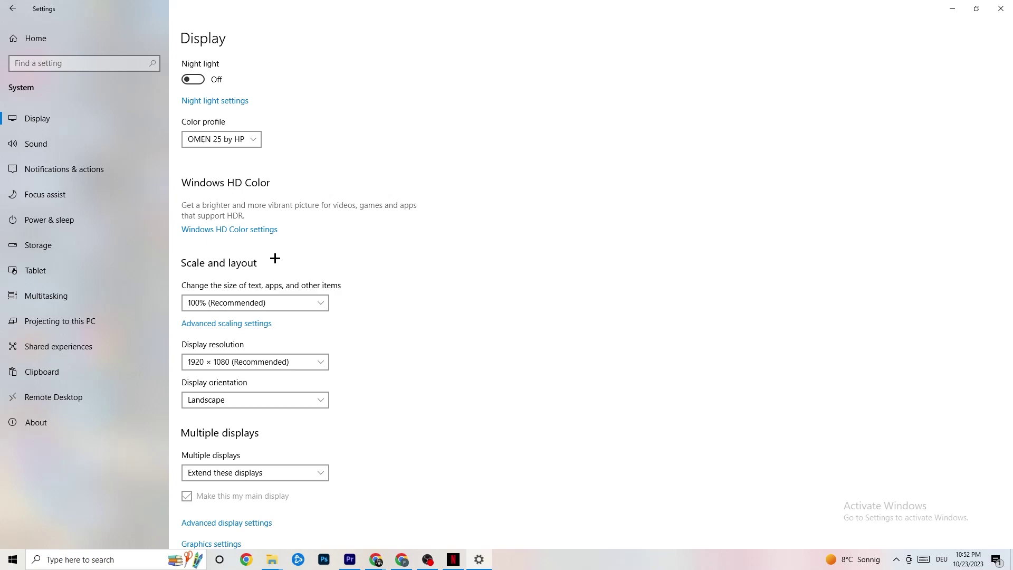
click(67, 218)
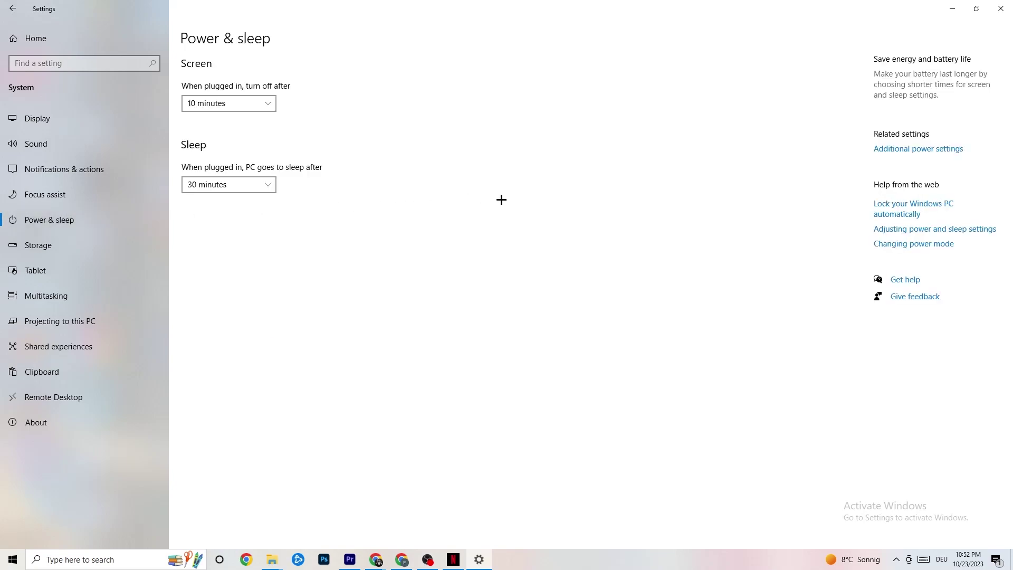
click(929, 150)
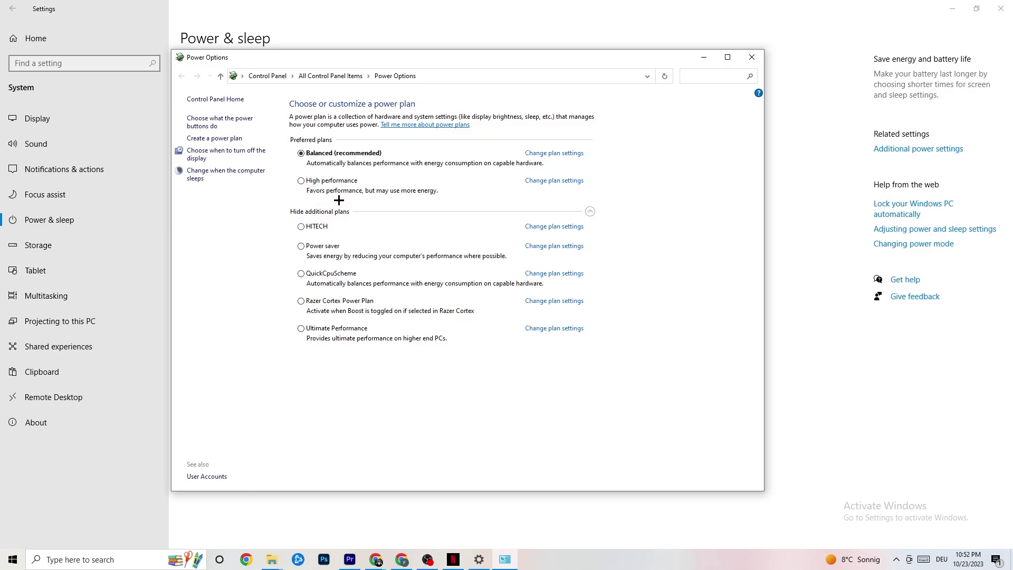
click(751, 60)
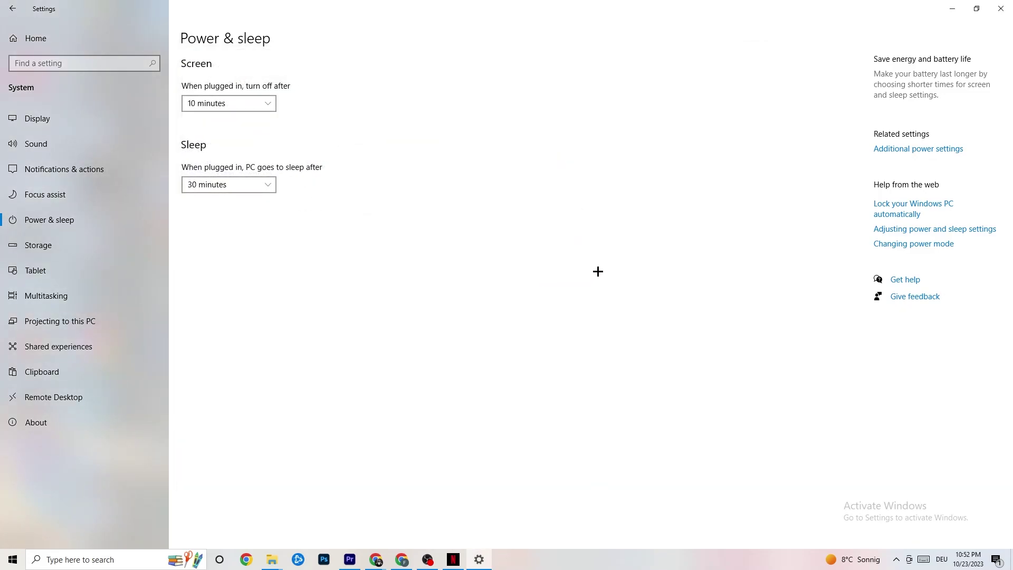
Step: Open Storage and keep Storage Sense running every week, reviewing recycle bin cleanup and free-up options
click(62, 249)
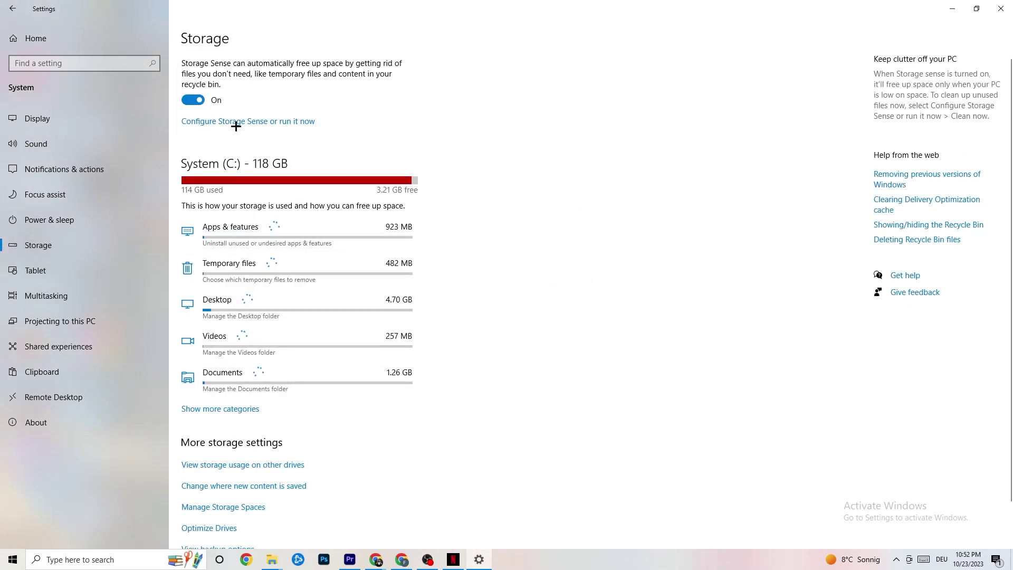
click(277, 122)
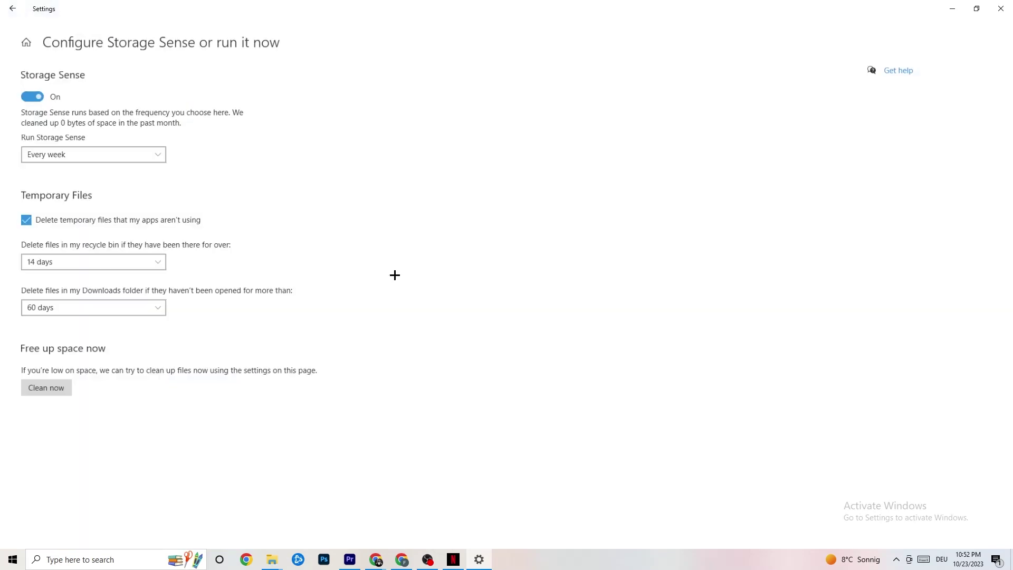
click(118, 153)
click(306, 224)
click(59, 153)
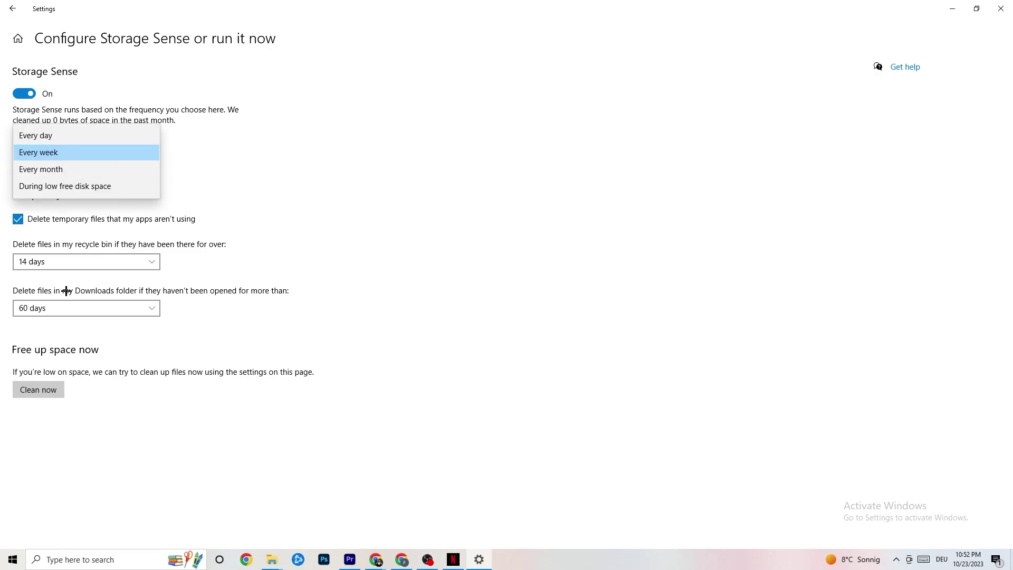
click(373, 86)
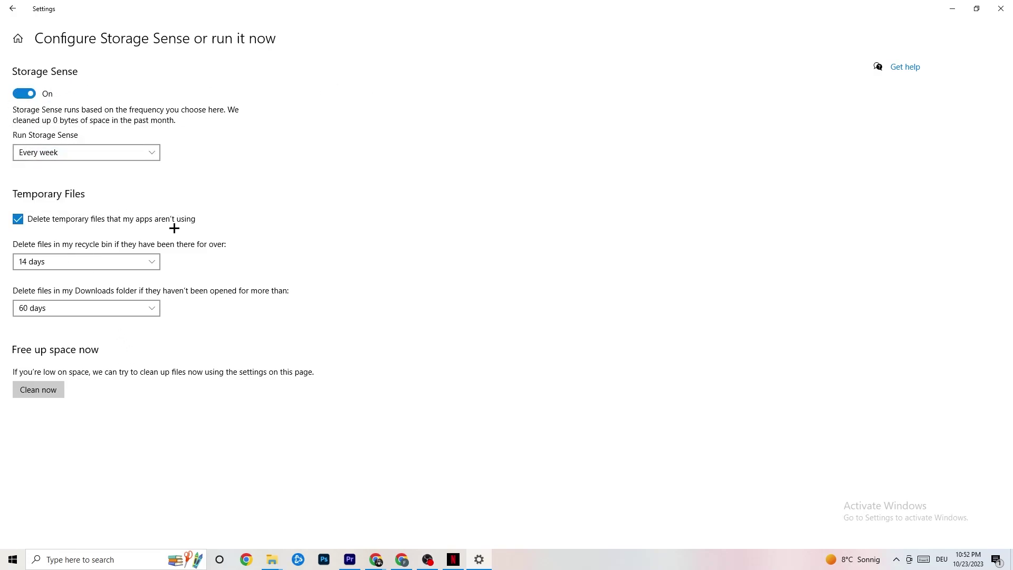
click(107, 264)
click(45, 389)
Step: Return to Settings Home and open Gaming's Xbox Game Bar page, showing Game Bar Off
click(13, 9)
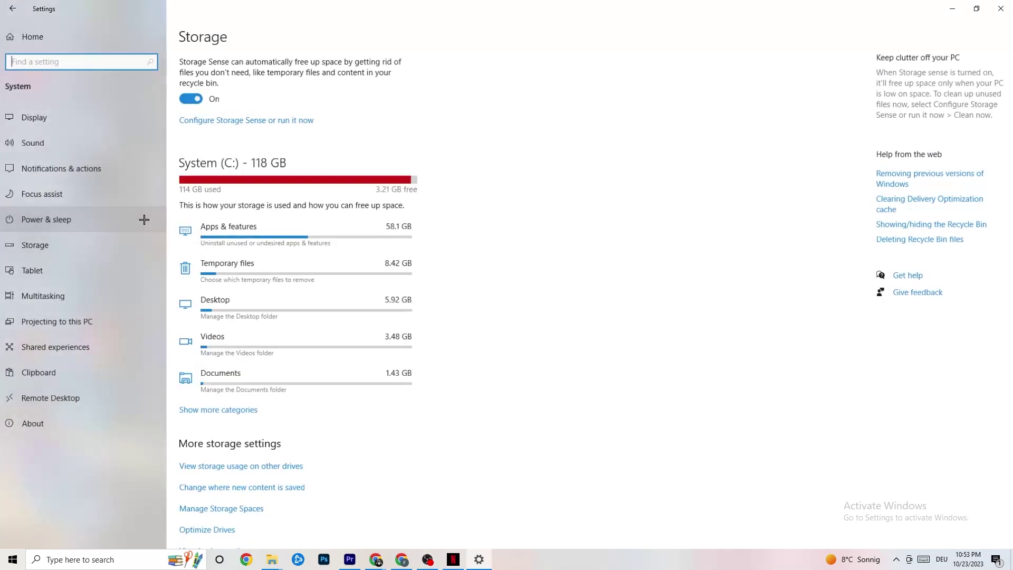
click(12, 9)
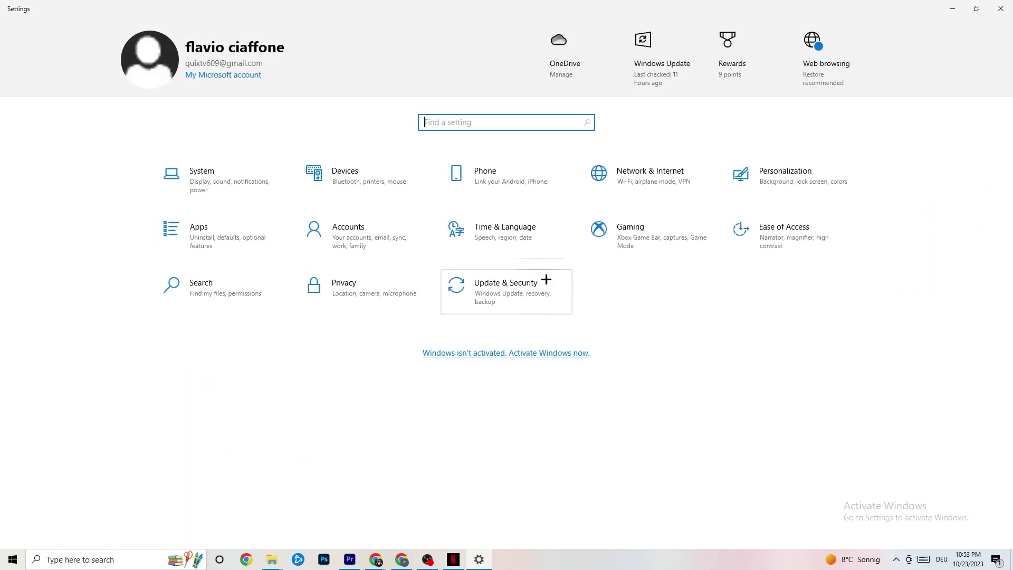
click(652, 240)
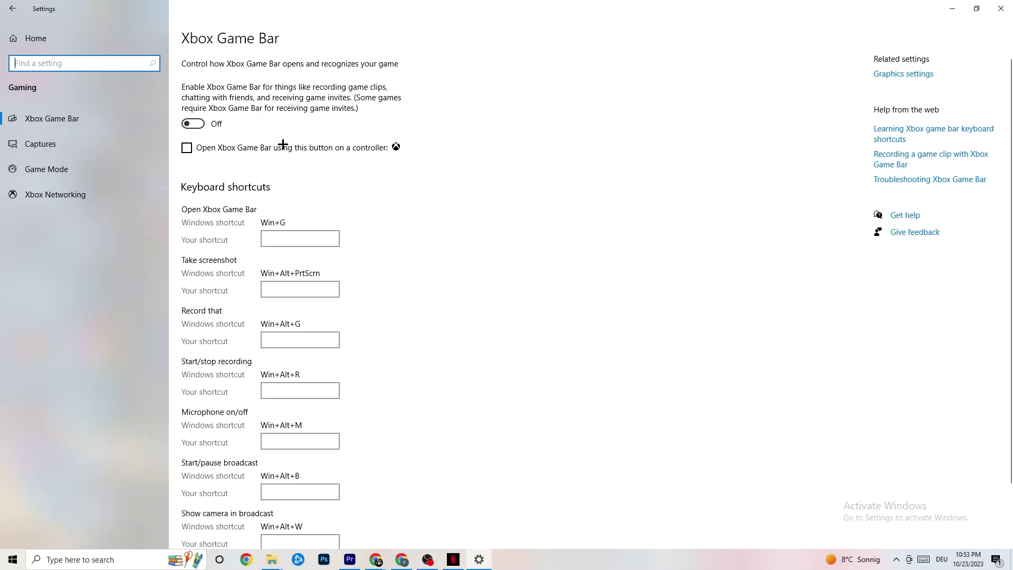
Step: Open Captures, with background and audio recording Off at 30 fps
click(67, 138)
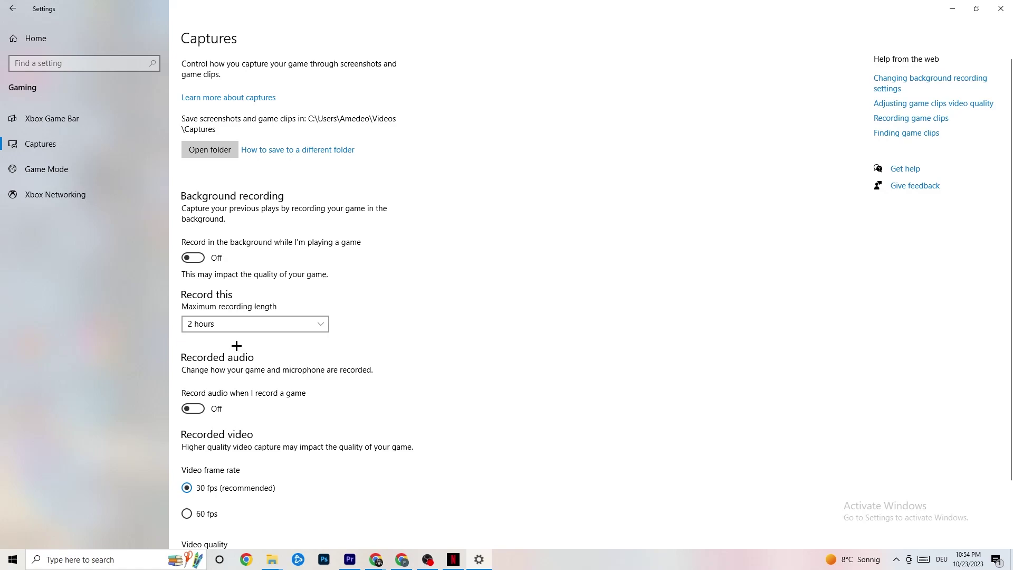
Step: Check that Game Mode is on, then close Settings
click(57, 169)
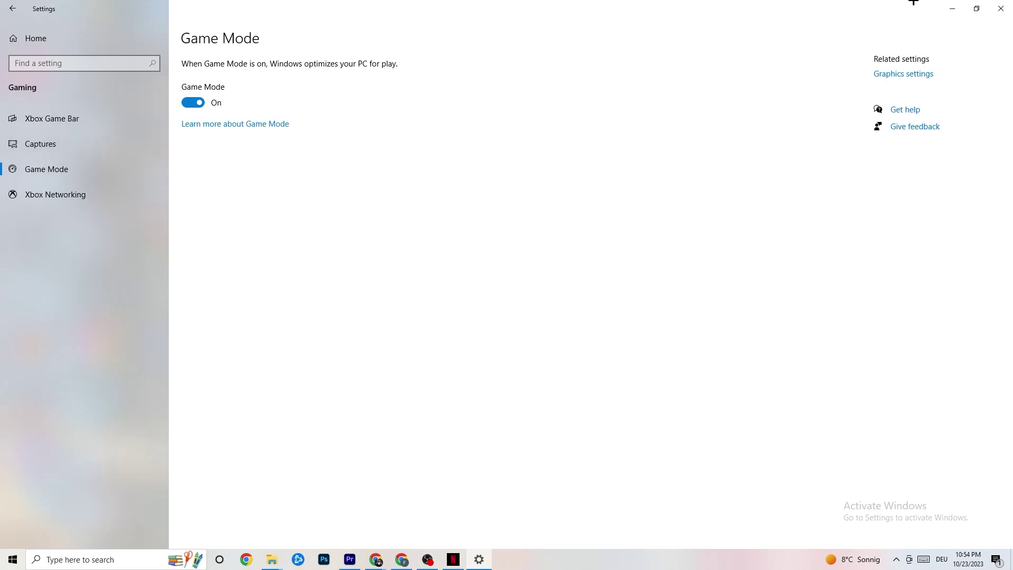
click(1002, 9)
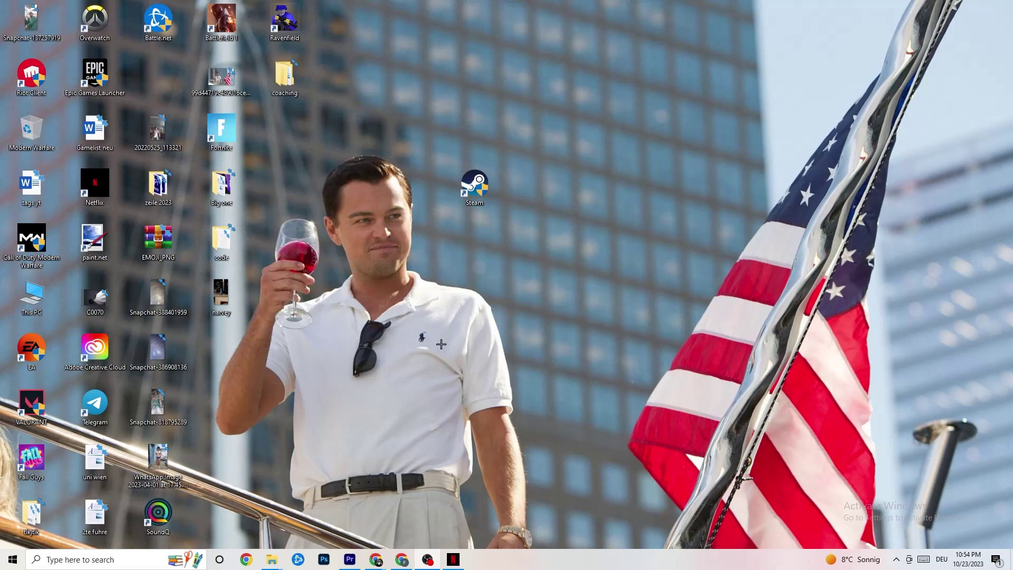
Step: Launch Task Manager from the taskbar and expand it to the full process view
right_click(518, 567)
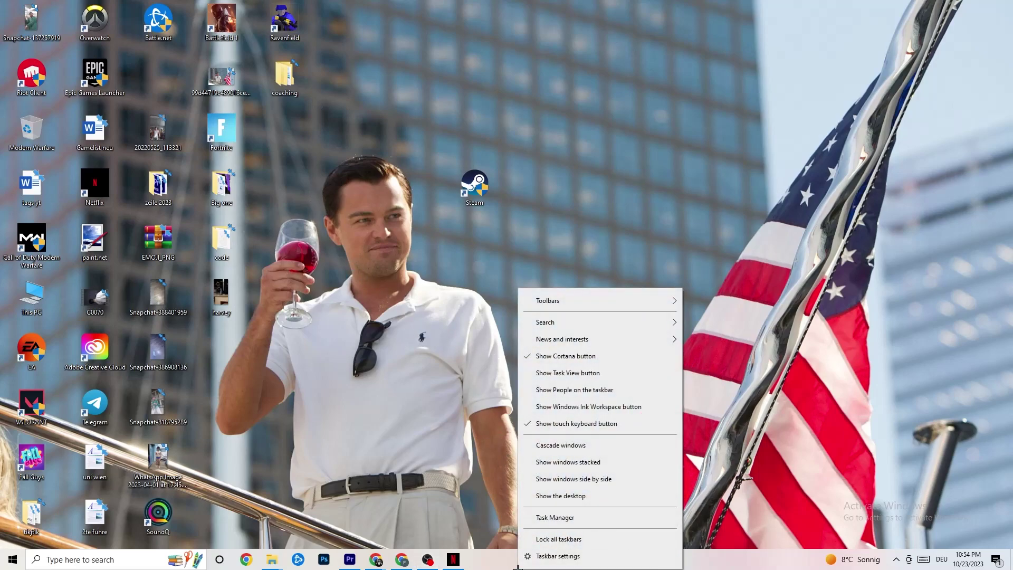
click(550, 517)
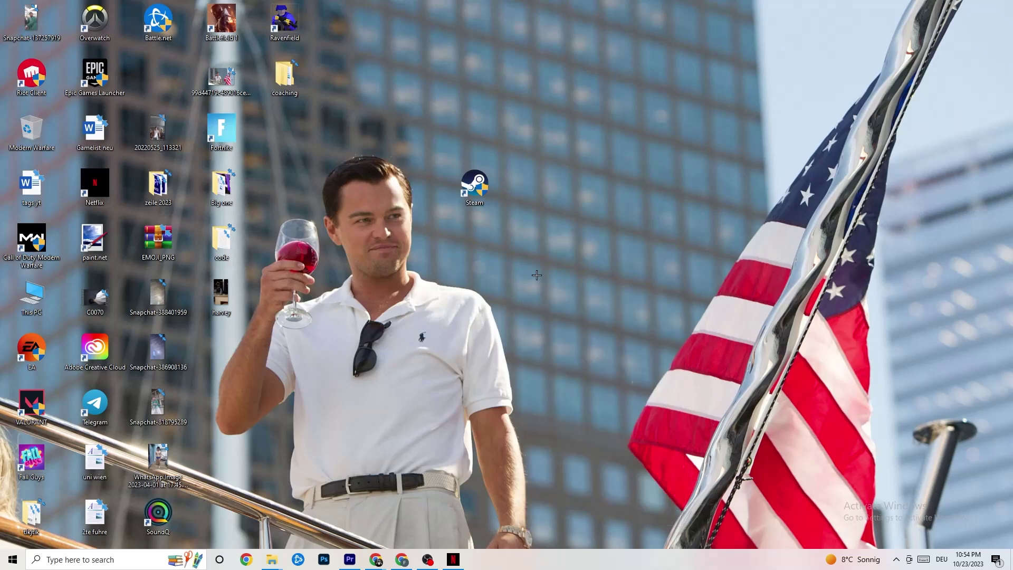
double_click(580, 32)
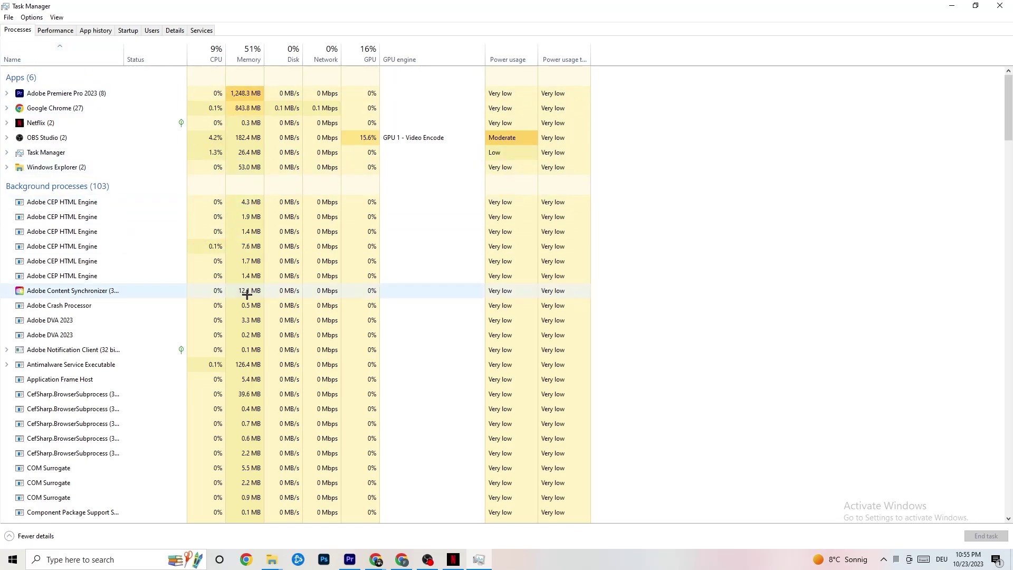
Step: End the Netflix app's task from the Processes list
scroll(219, 391, down, 7)
scroll(195, 346, up, 7)
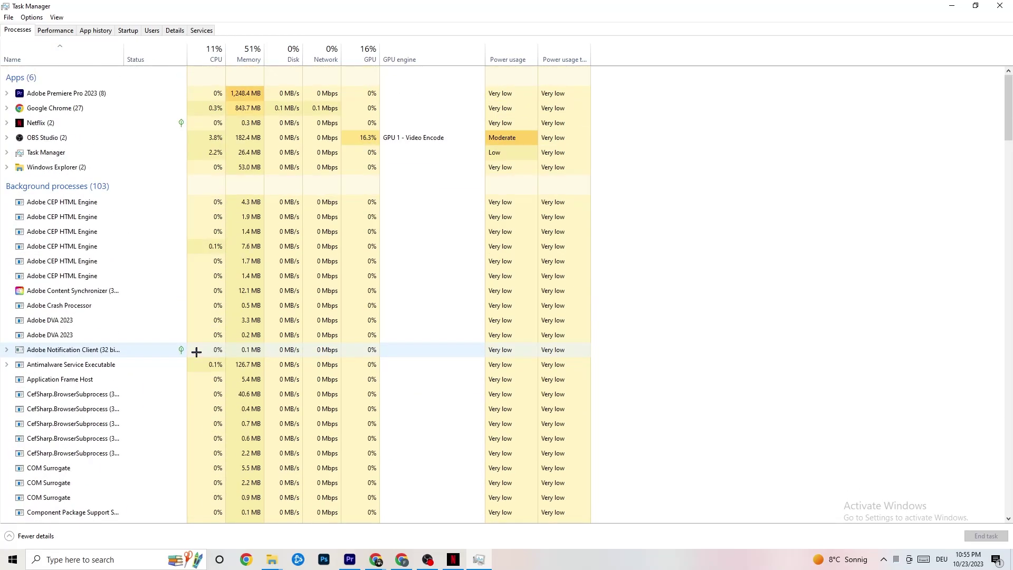
scroll(159, 308, down, 3)
scroll(148, 301, up, 3)
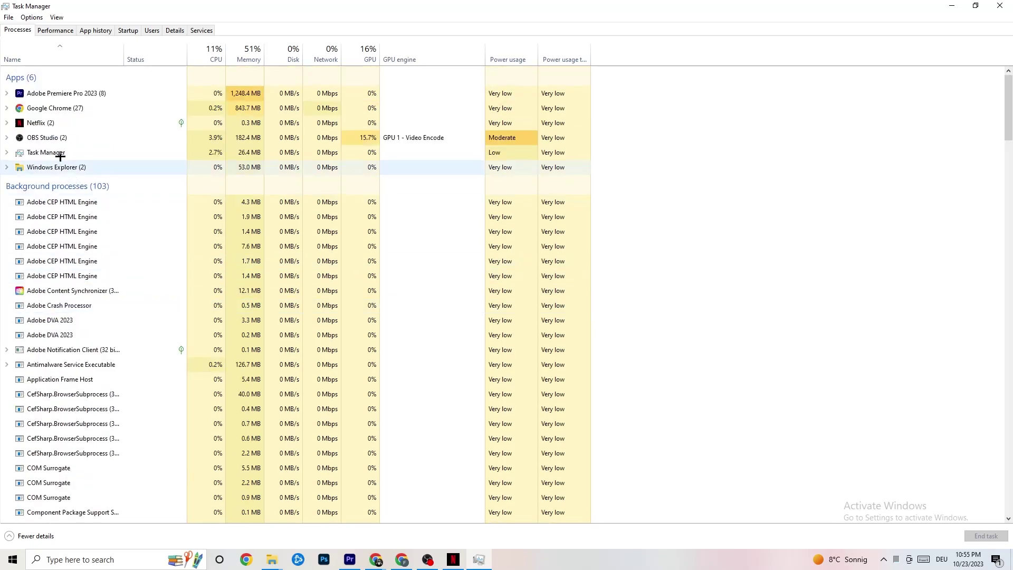
right_click(66, 123)
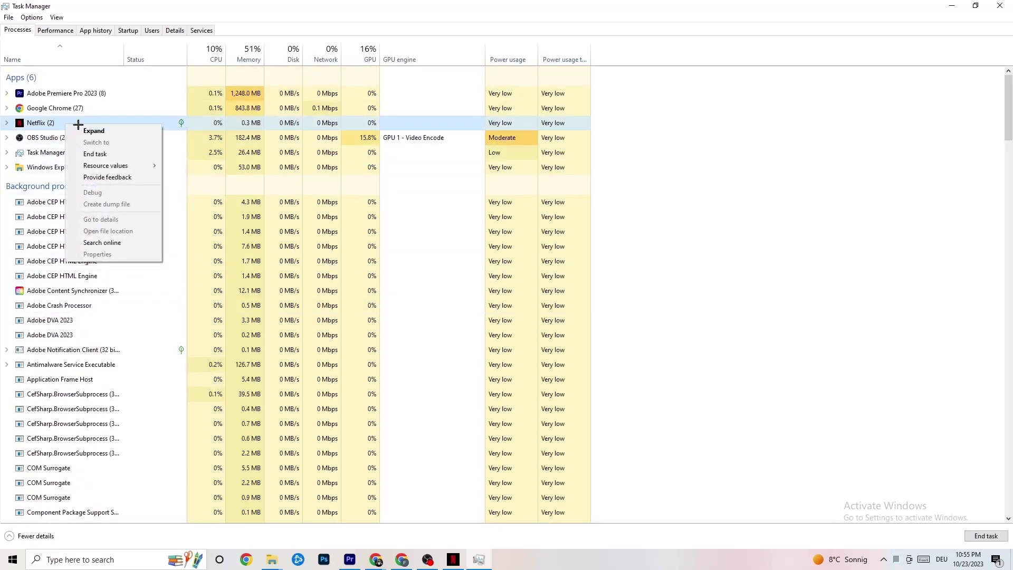
click(106, 153)
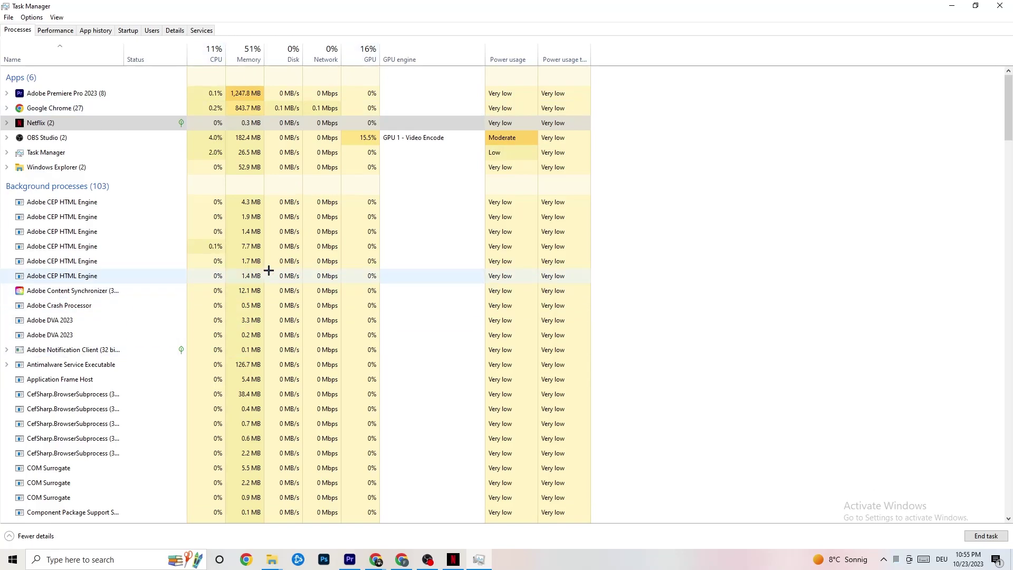
Step: On the Details tab, bring up the Set priority options for the Adobe Premiere process
click(167, 30)
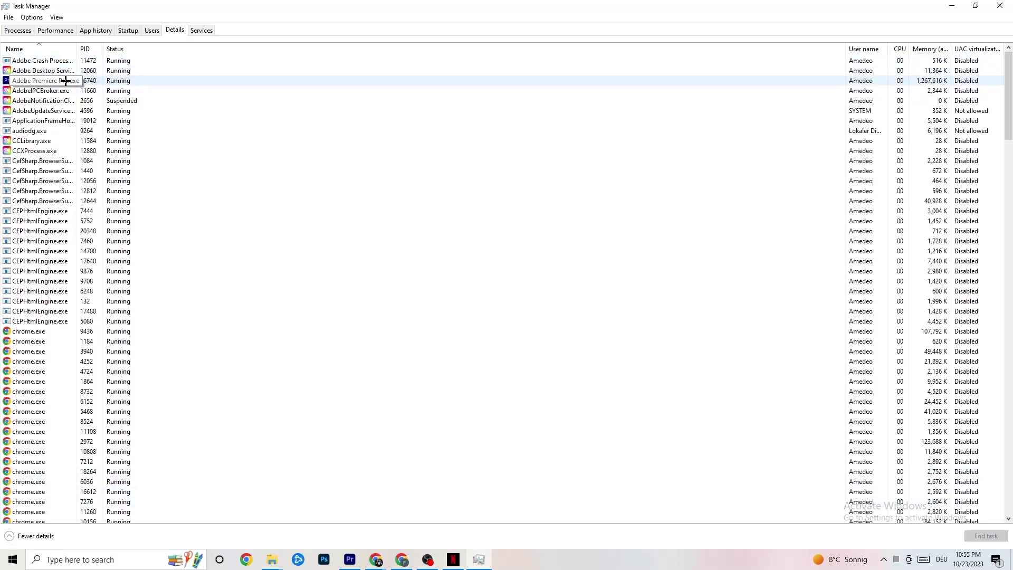
right_click(99, 83)
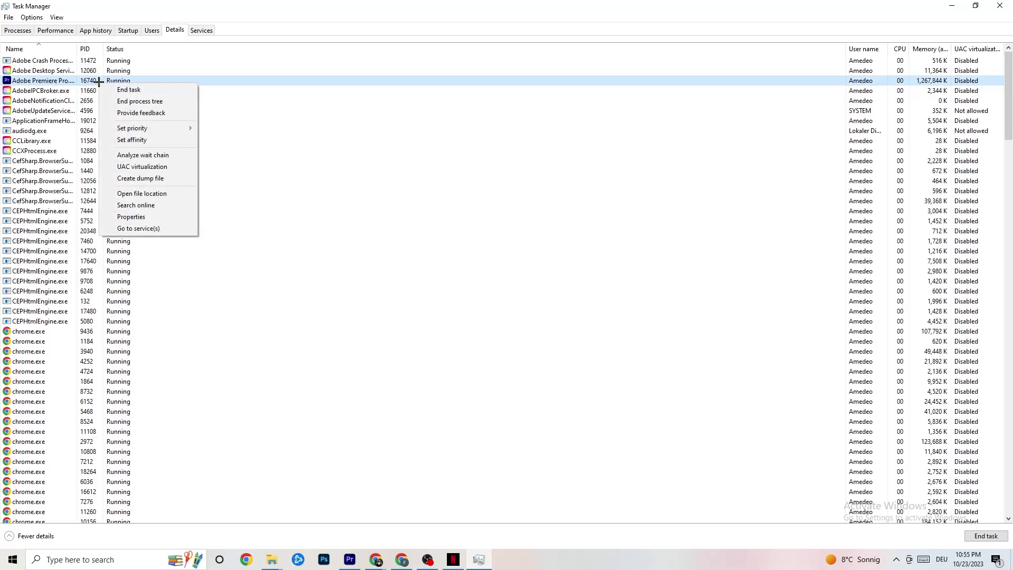
mouse_move(155, 127)
Step: On the Startup tab, inspect the context options for the Google Drive and Pivot Software startup entries
click(126, 32)
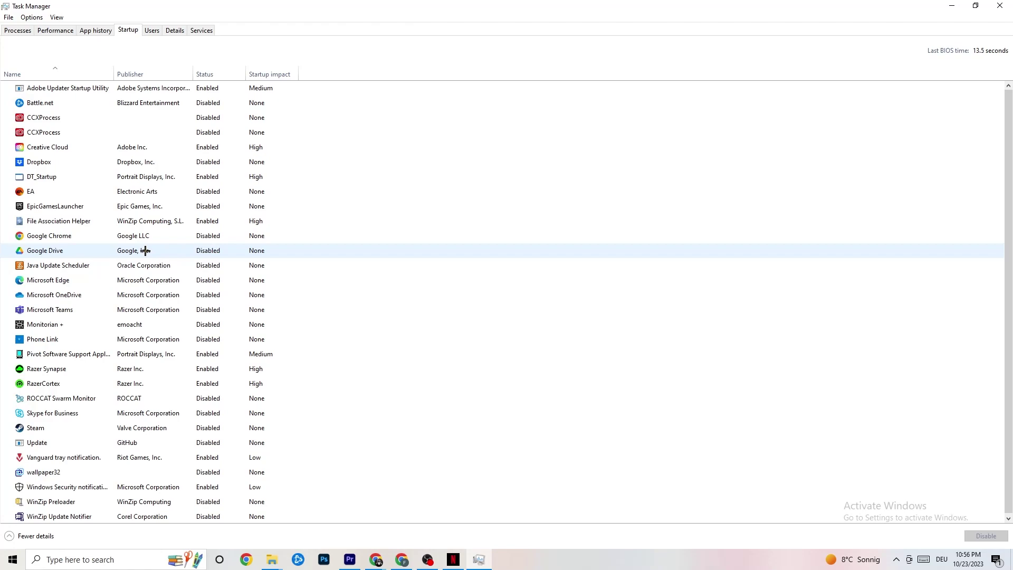
right_click(210, 251)
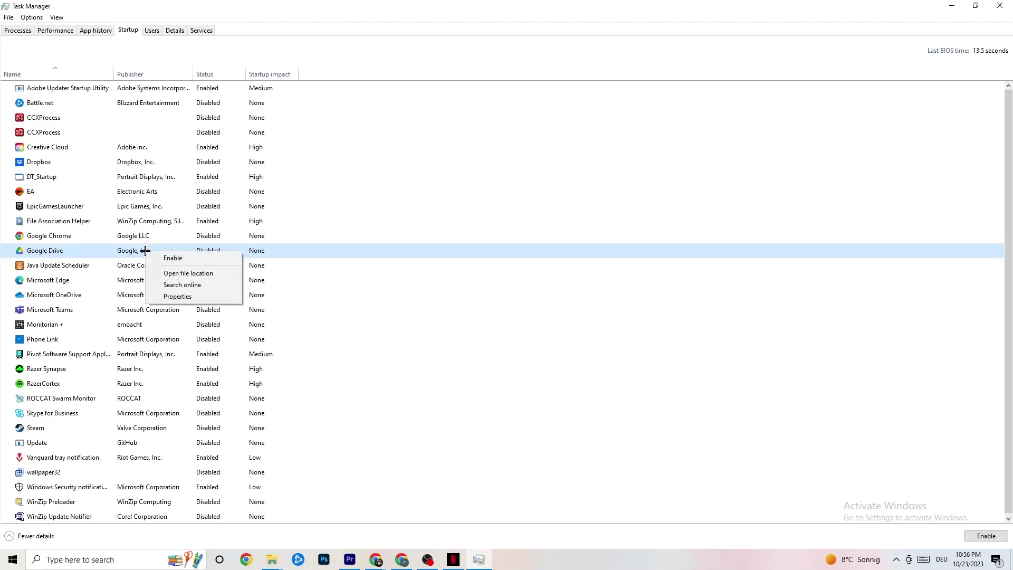
click(200, 352)
right_click(200, 354)
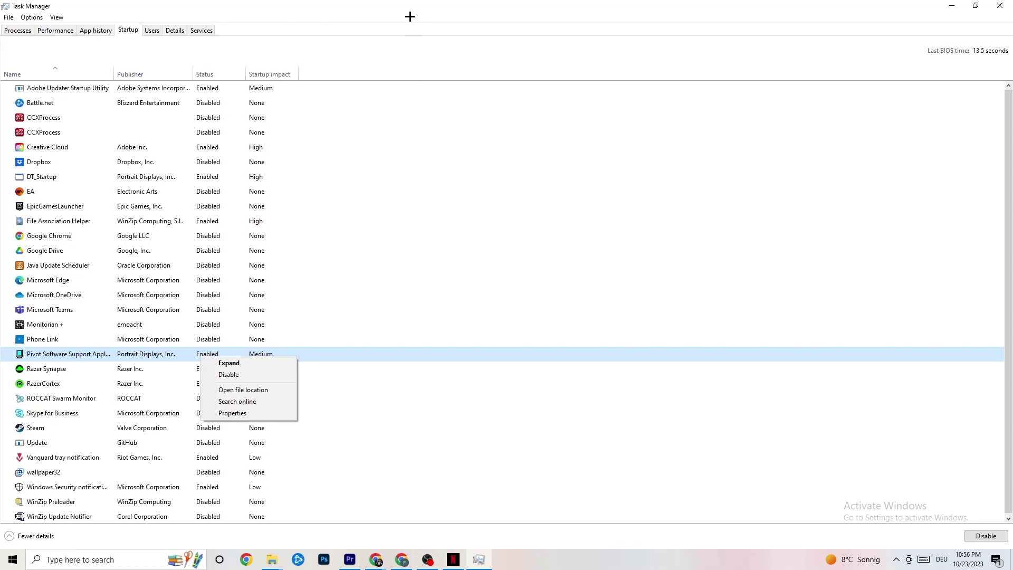
click(410, 16)
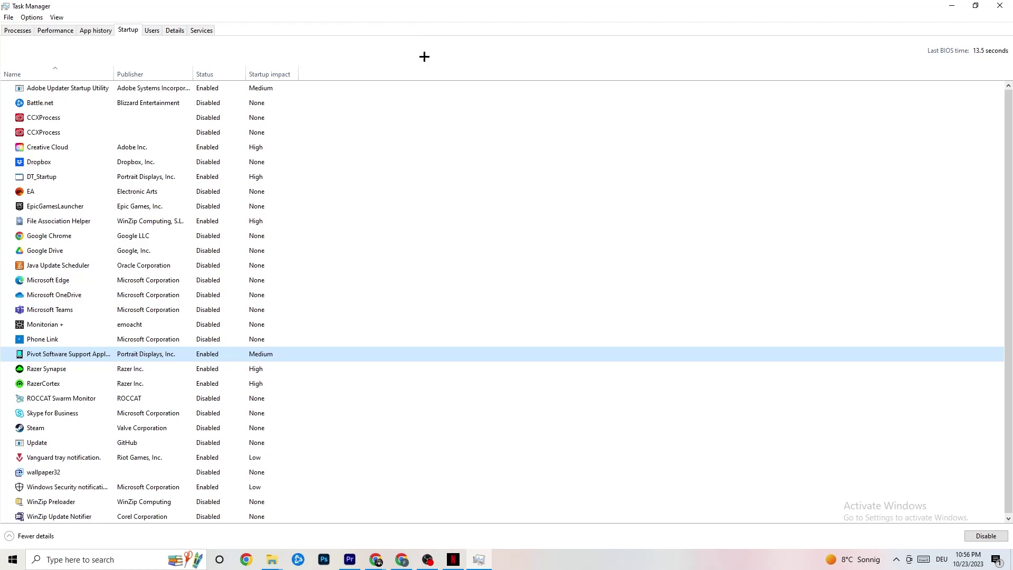
Step: Close the Task Manager window to reveal the desktop with its Steam shortcut
click(1000, 6)
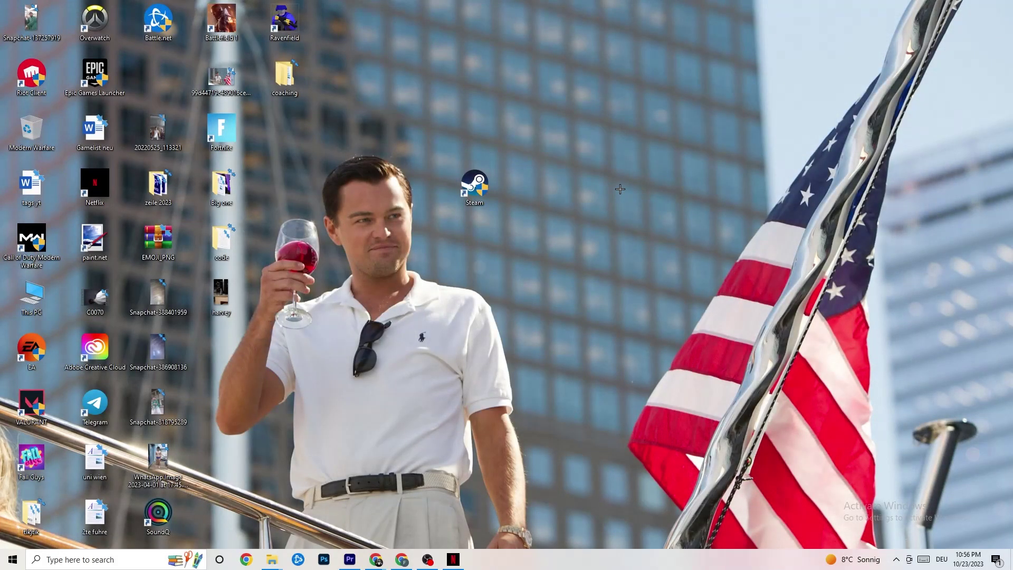